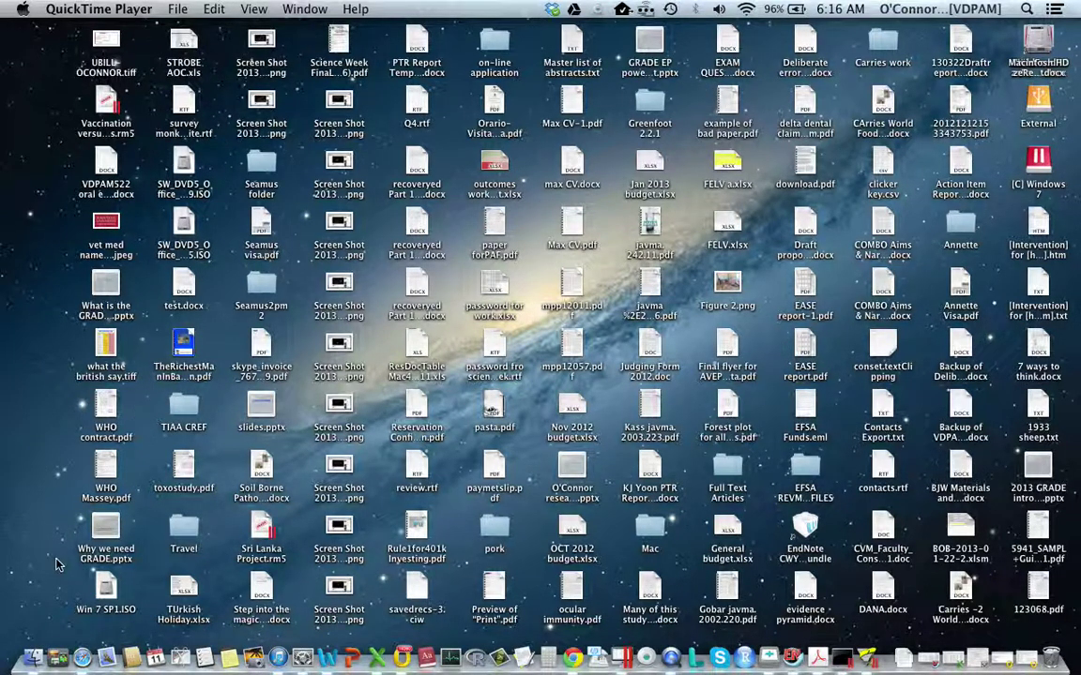
# - Bring Finder forward and select Review Manager 5.app in the Applications folder
pyautogui.click(36, 662)
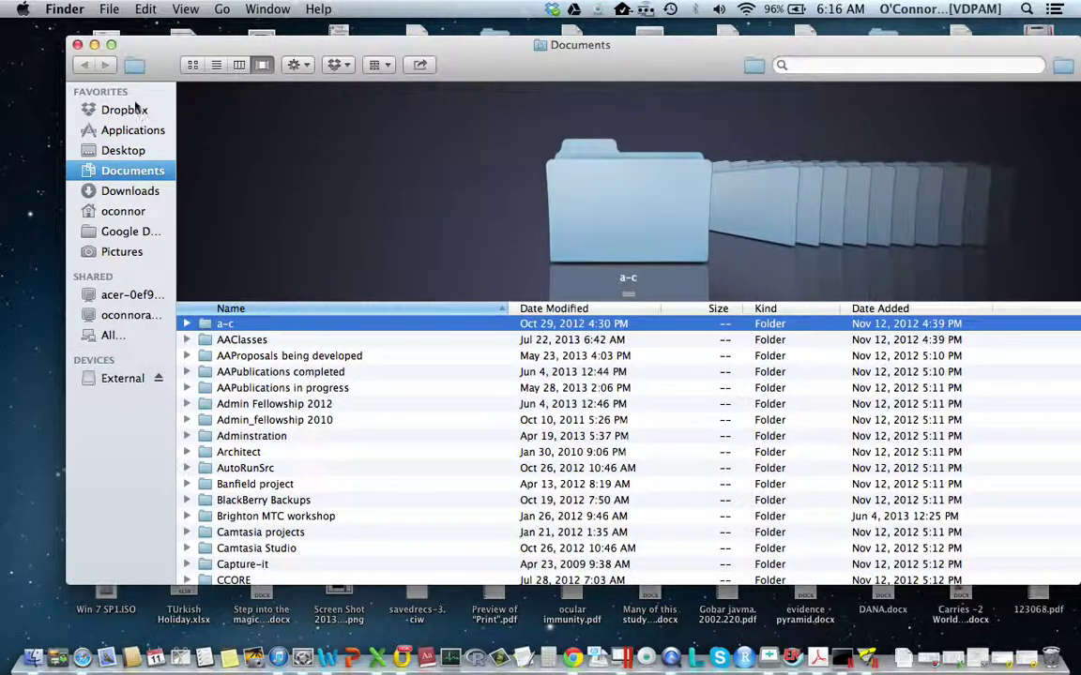
pyautogui.press('super+Tab')
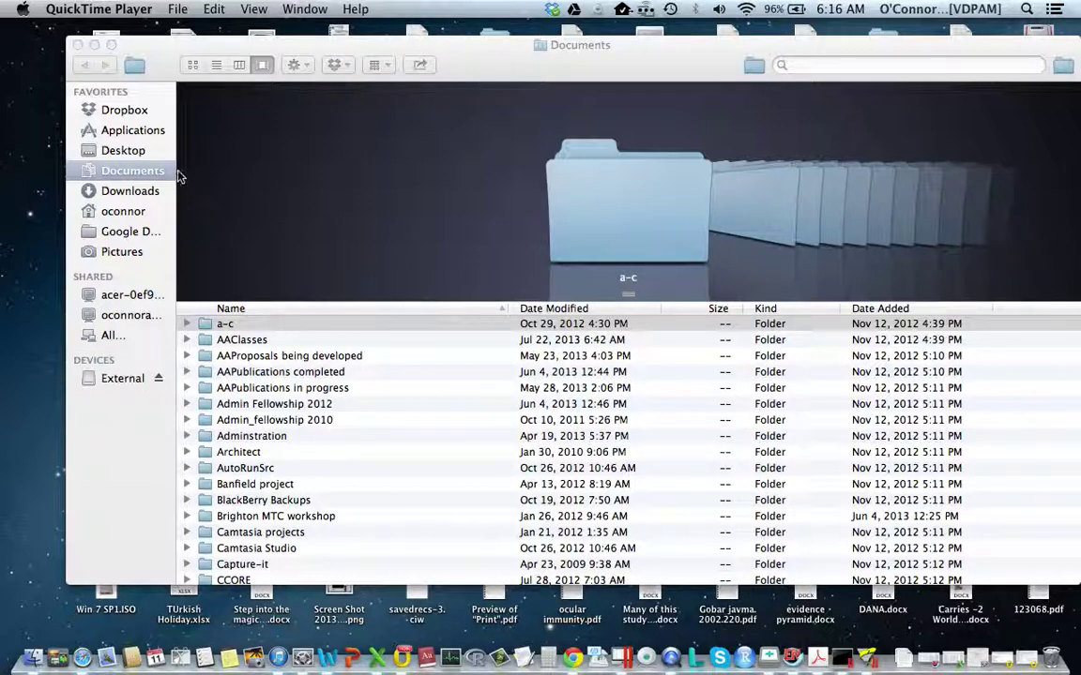
pyautogui.press('super+Tab')
pyautogui.click(141, 132)
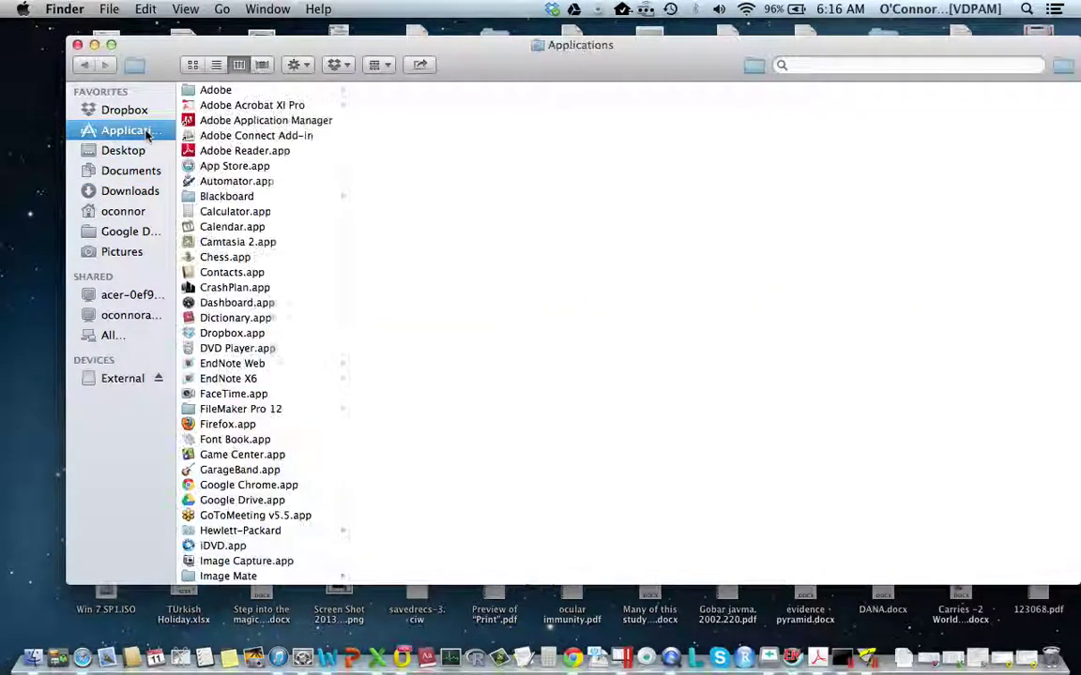
pyautogui.scroll(-5, 246, 259)
pyautogui.scroll(-5, 236, 263)
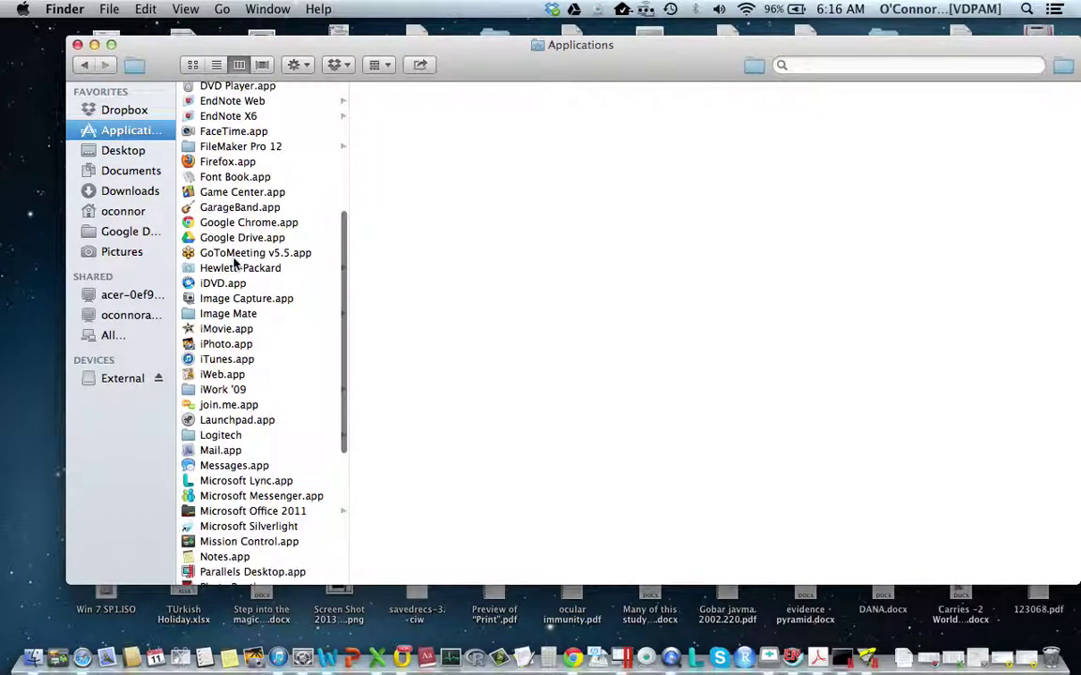
pyautogui.scroll(-5, 235, 263)
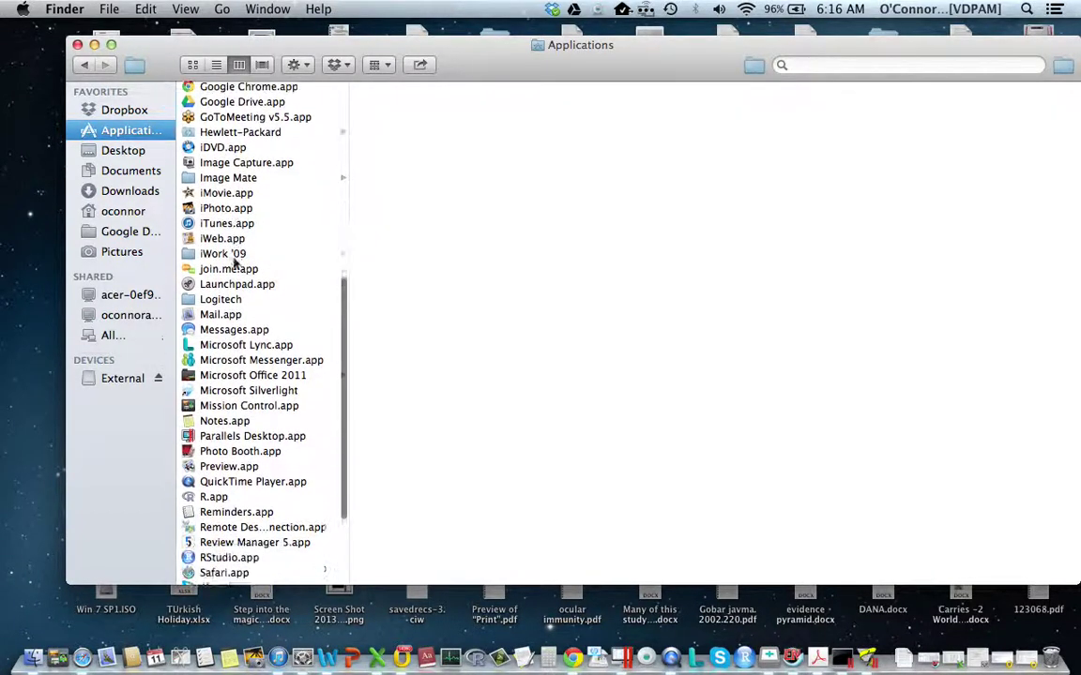
pyautogui.scroll(-1, 252, 493)
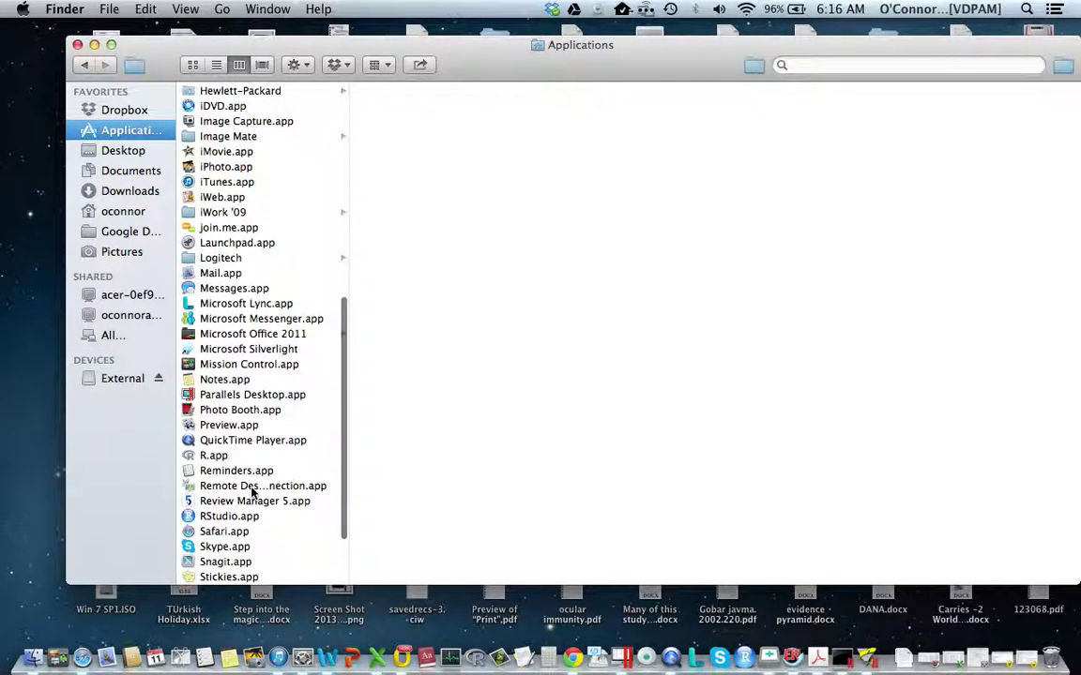
pyautogui.click(245, 503)
# - Launch Review Manager 5.app, keep the USB drive on the Mac, and start a new review
pyautogui.doubleClick(246, 504)
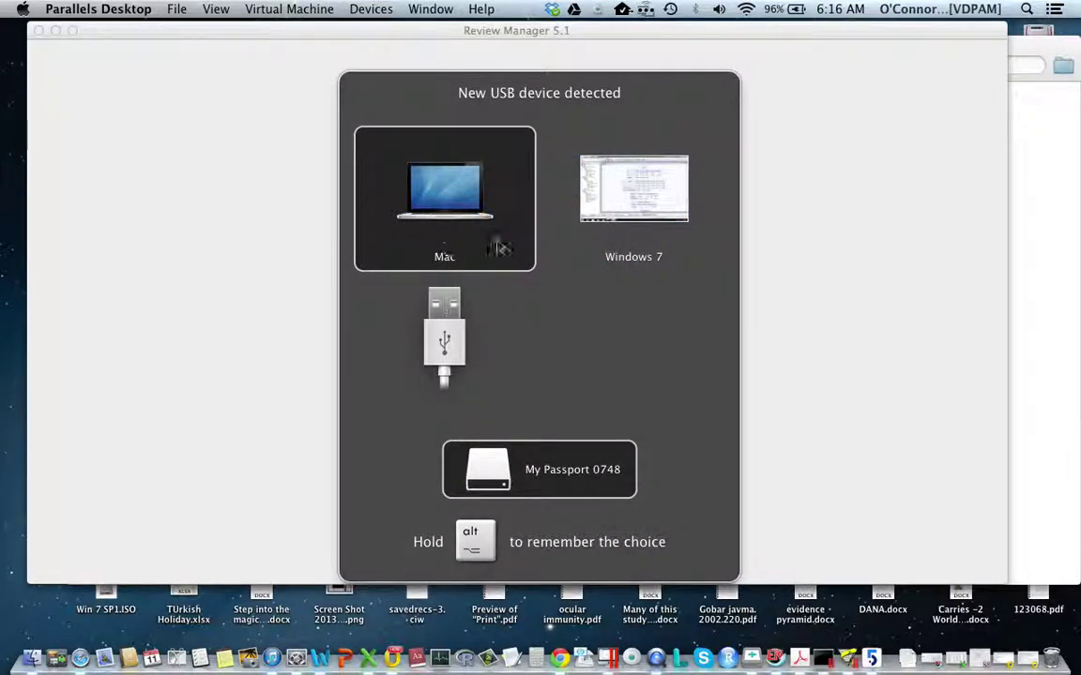
pyautogui.click(453, 245)
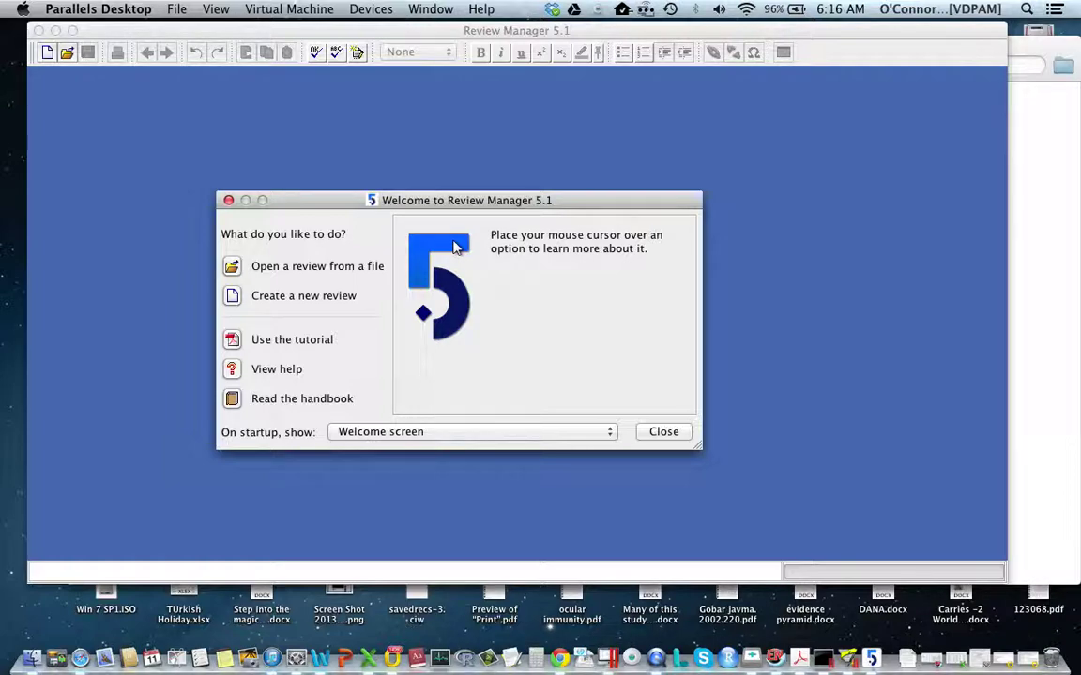
pyautogui.click(310, 304)
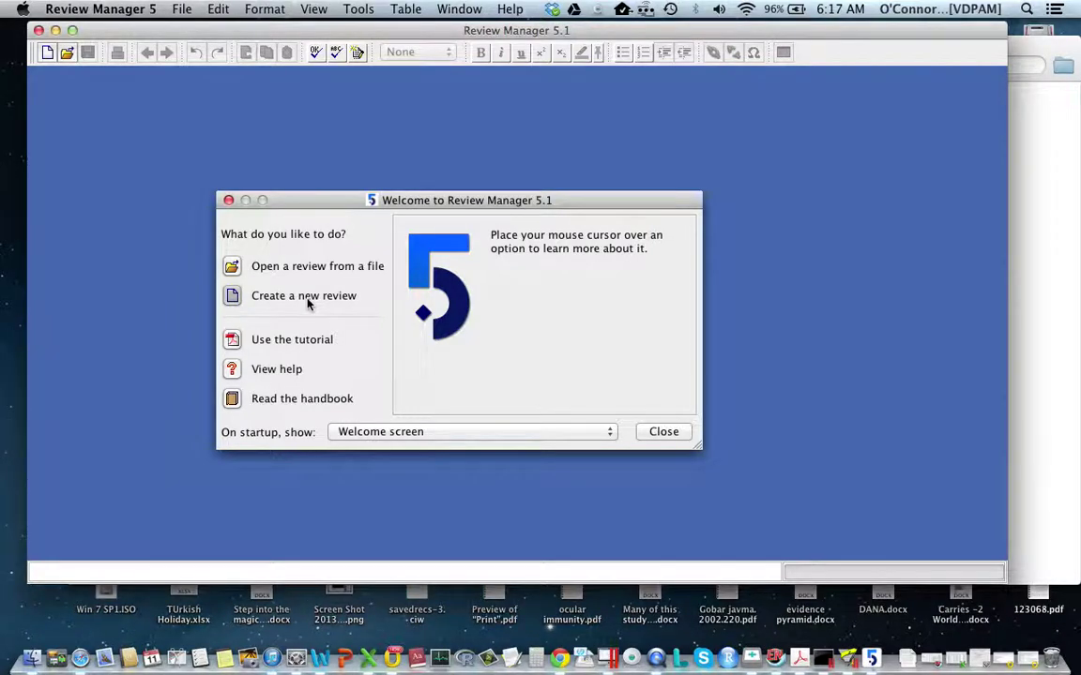
pyautogui.click(308, 299)
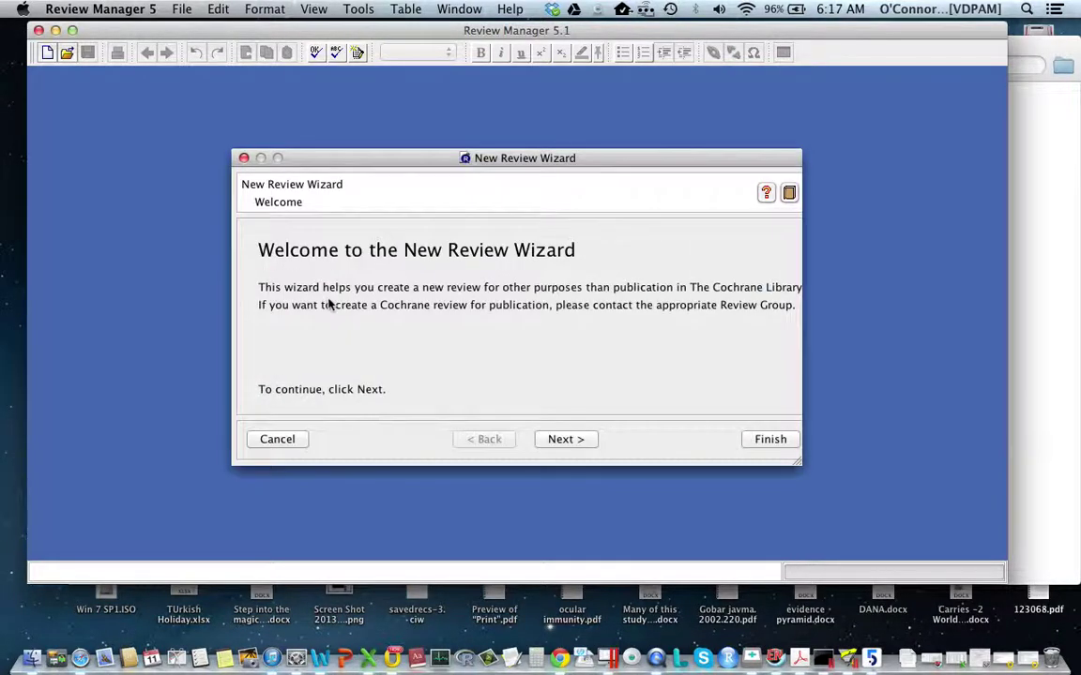
# - Pass the wizard's welcome page and keep Intervention review as the review type
pyautogui.click(582, 441)
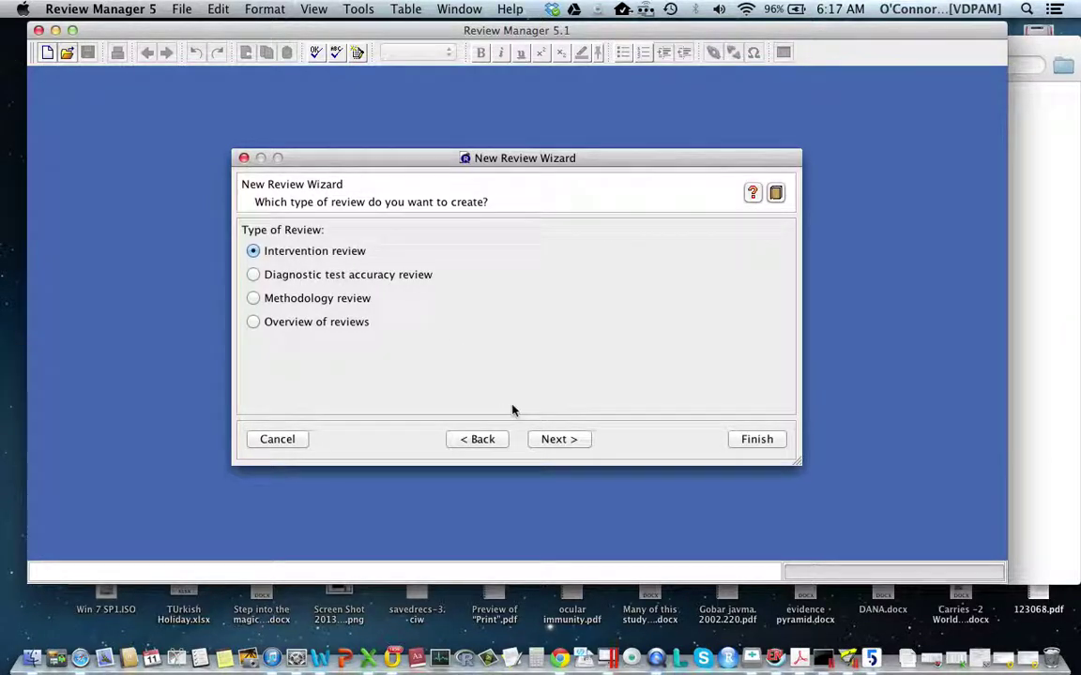
pyautogui.click(559, 440)
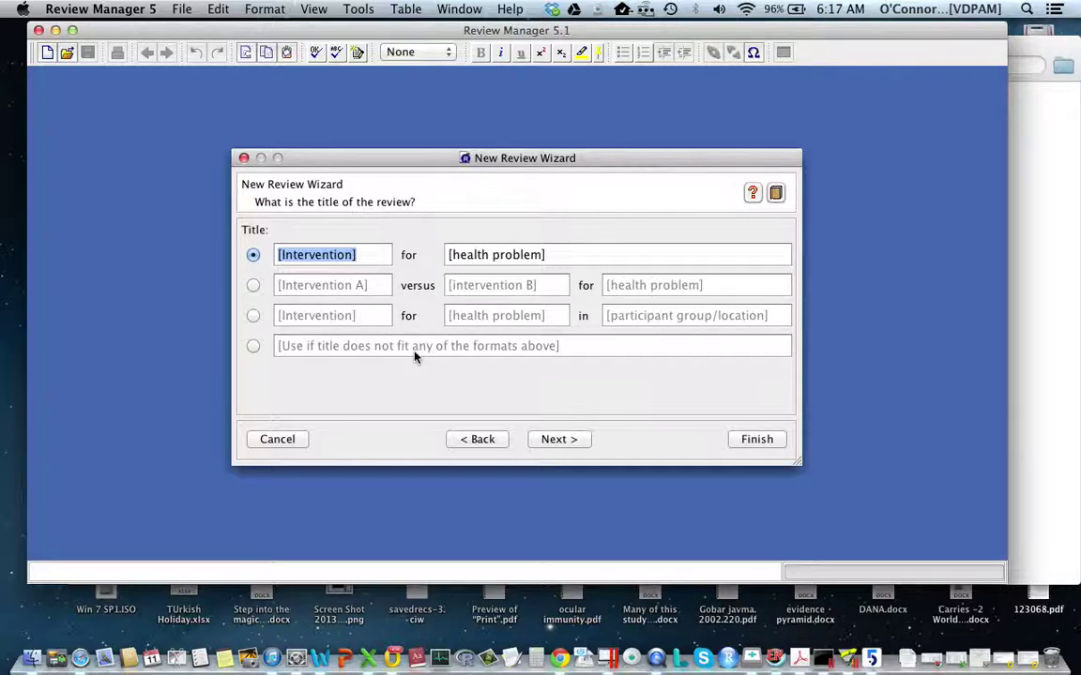
# - Use the A versus B format: Vaccination, Non vaccination, abortions in cattle
pyautogui.click(253, 285)
pyautogui.click(332, 290)
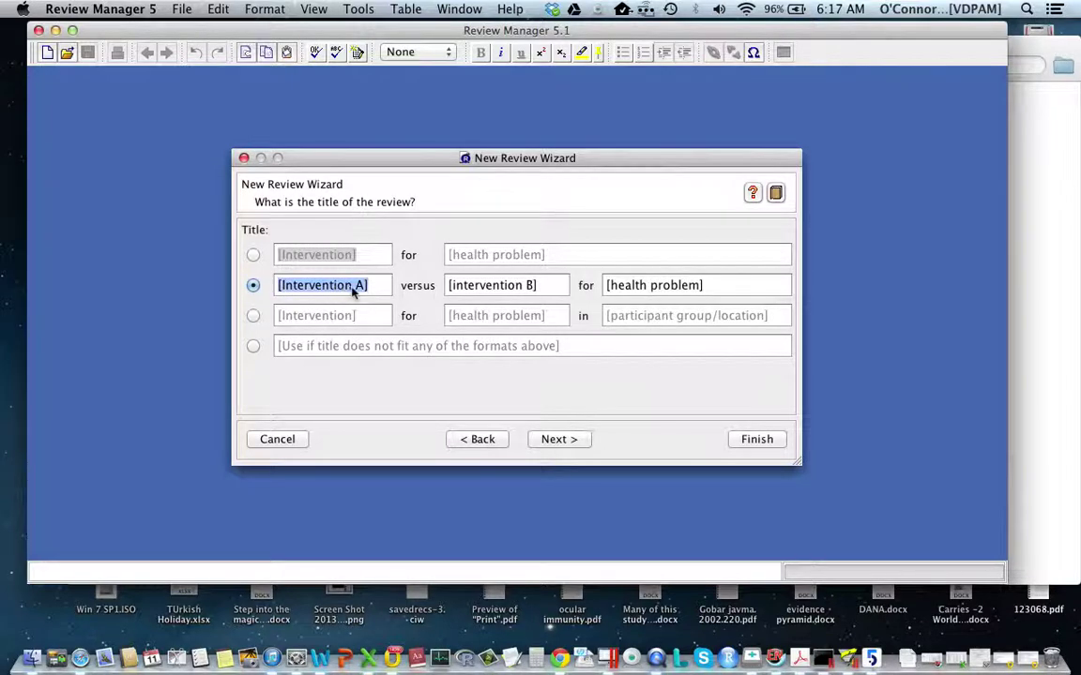
pyautogui.write('Va')
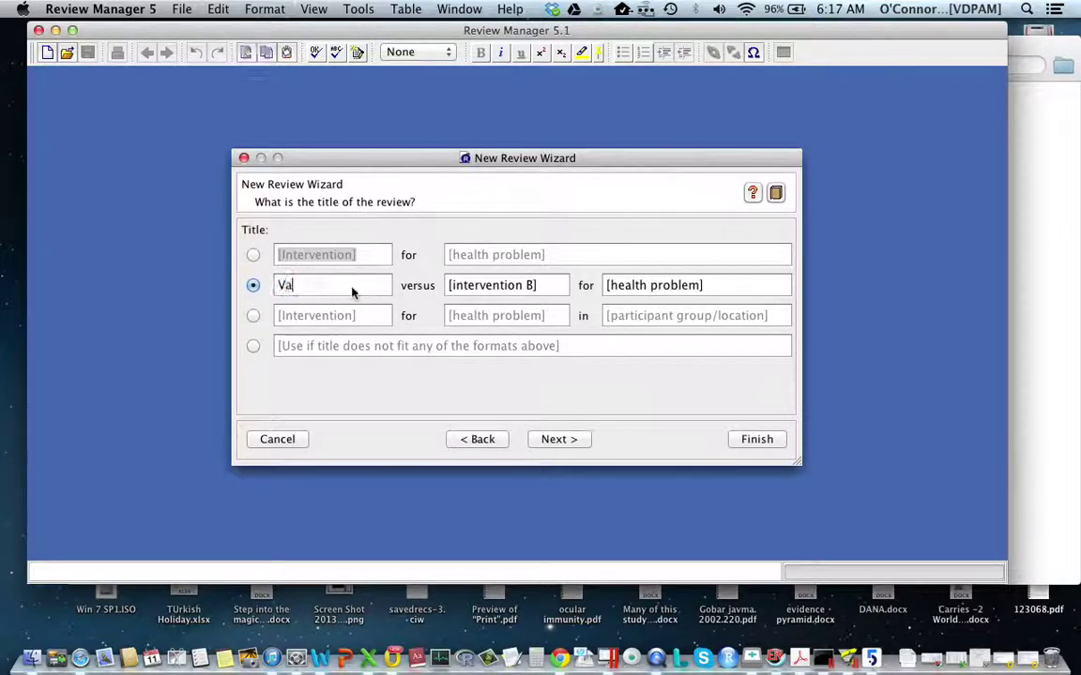
pyautogui.write('ccination')
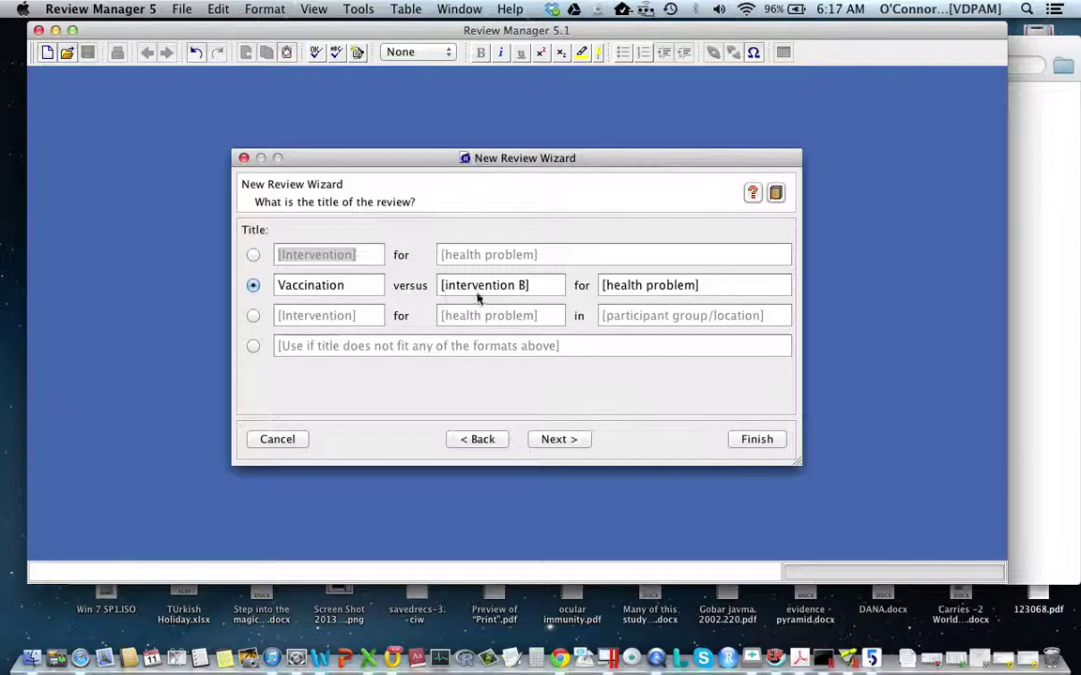
pyautogui.click(468, 294)
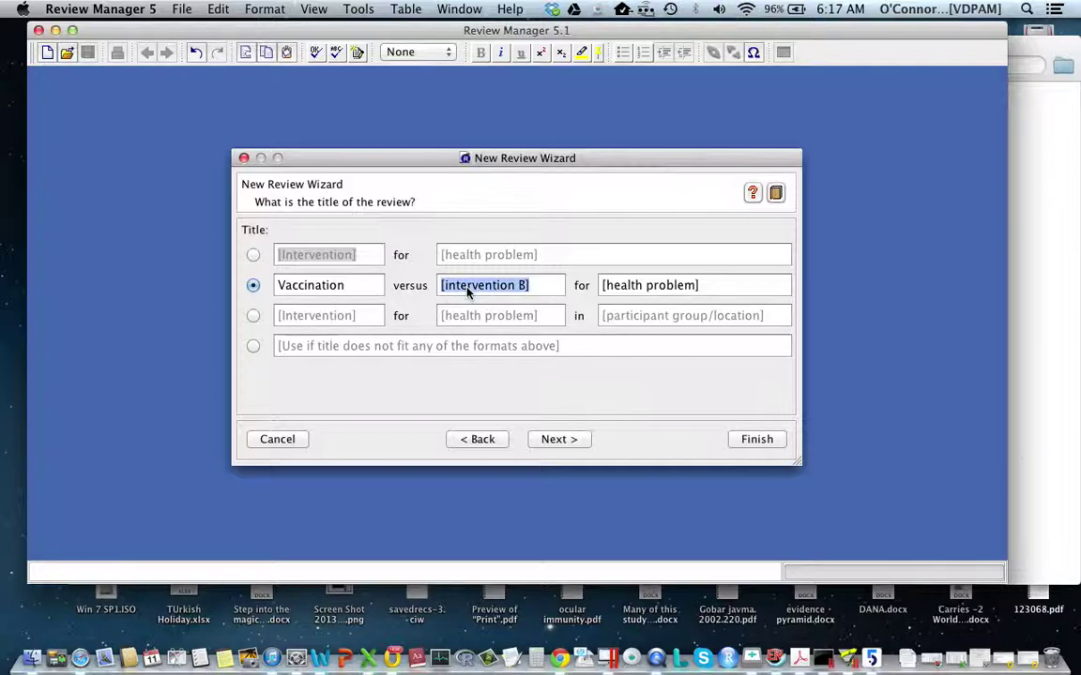
pyautogui.write('Non vaccinatt')
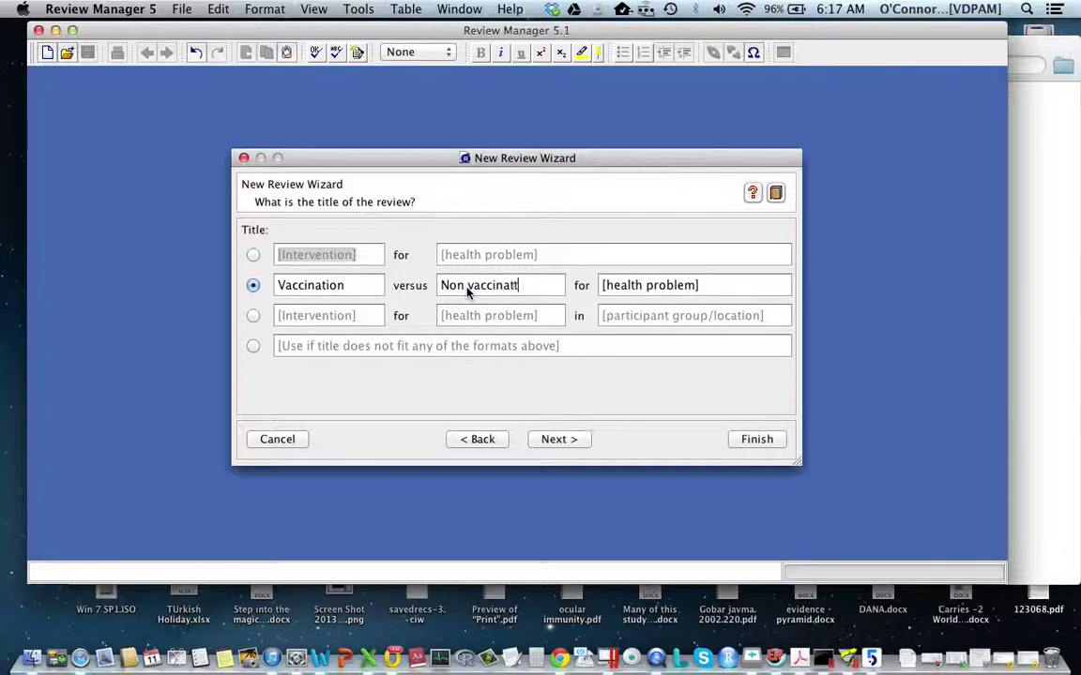
pyautogui.press('BackSpace')
pyautogui.write('ion')
pyautogui.click(653, 287)
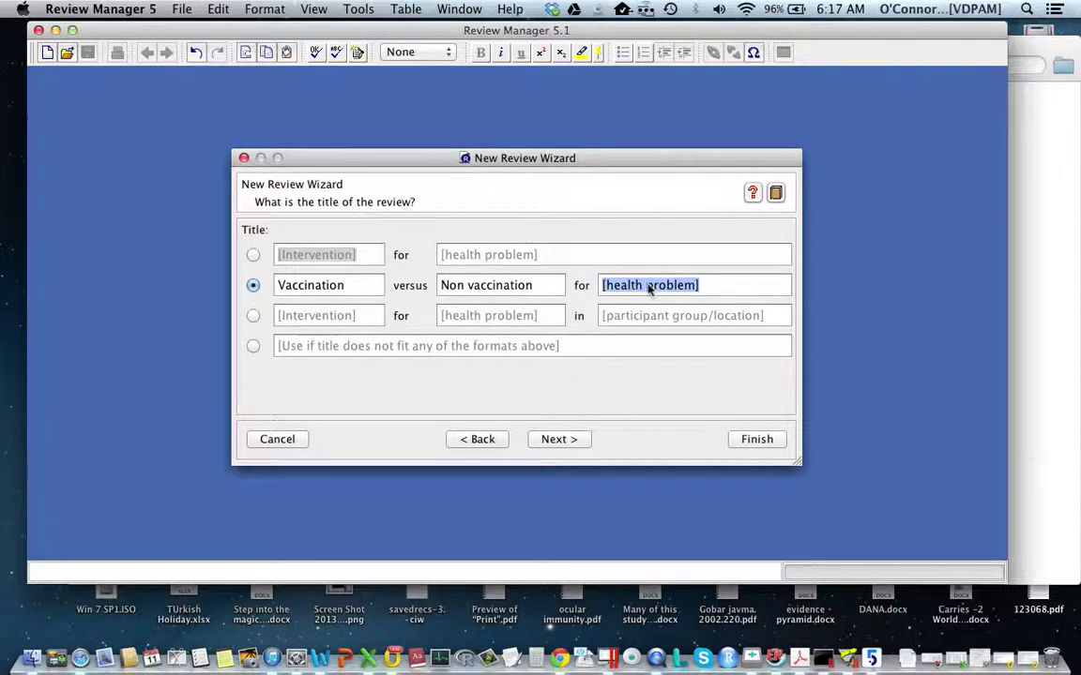
pyautogui.write('abortions')
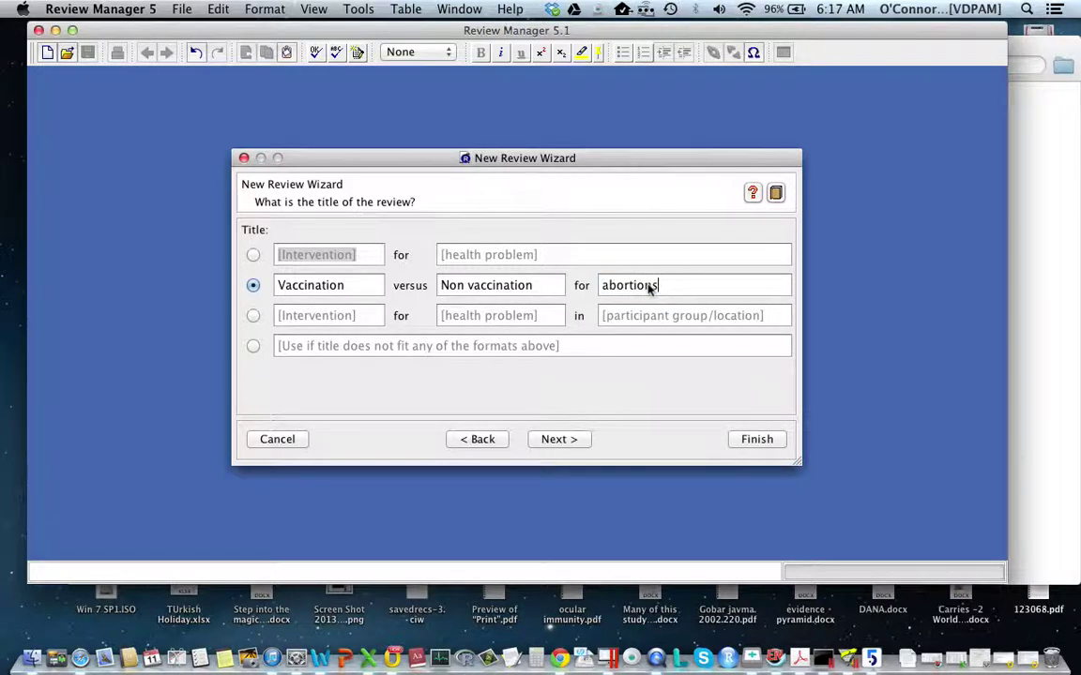
pyautogui.write(' in cattle')
pyautogui.click(566, 443)
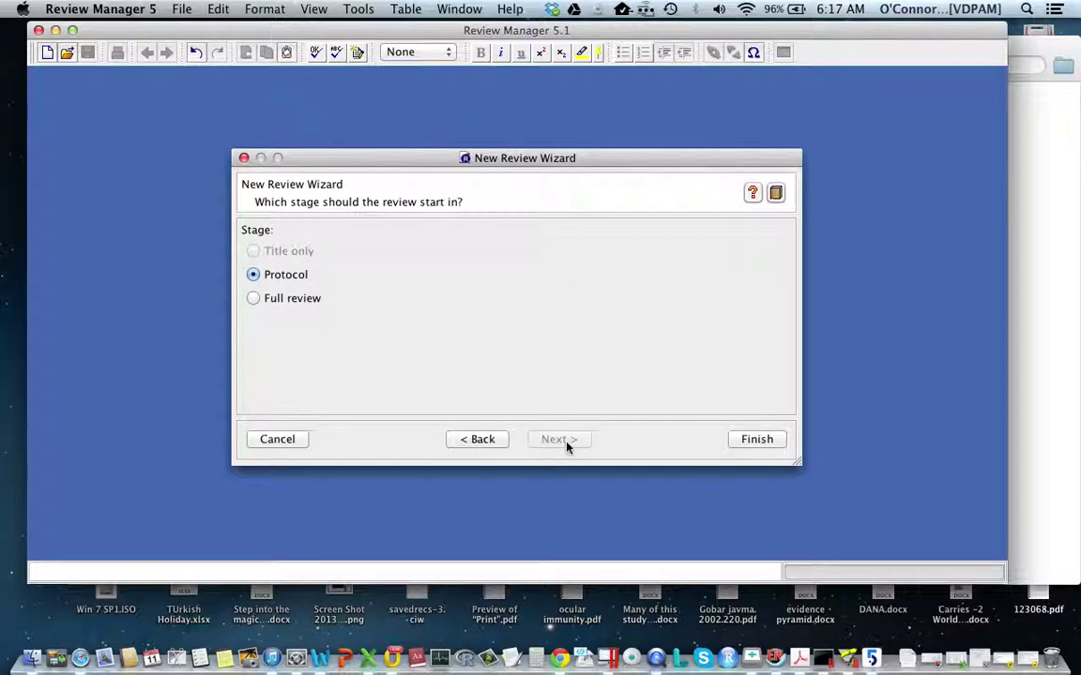
# - Create the review as a Full review and expand Methods in its outline
pyautogui.click(254, 299)
pyautogui.click(766, 440)
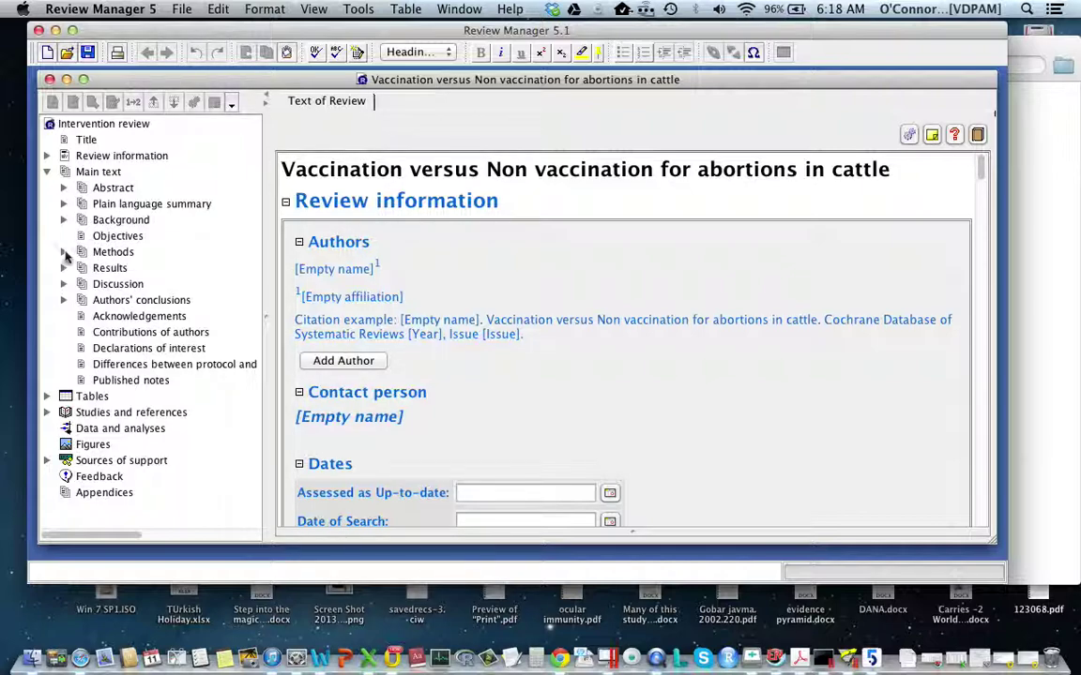
pyautogui.click(63, 253)
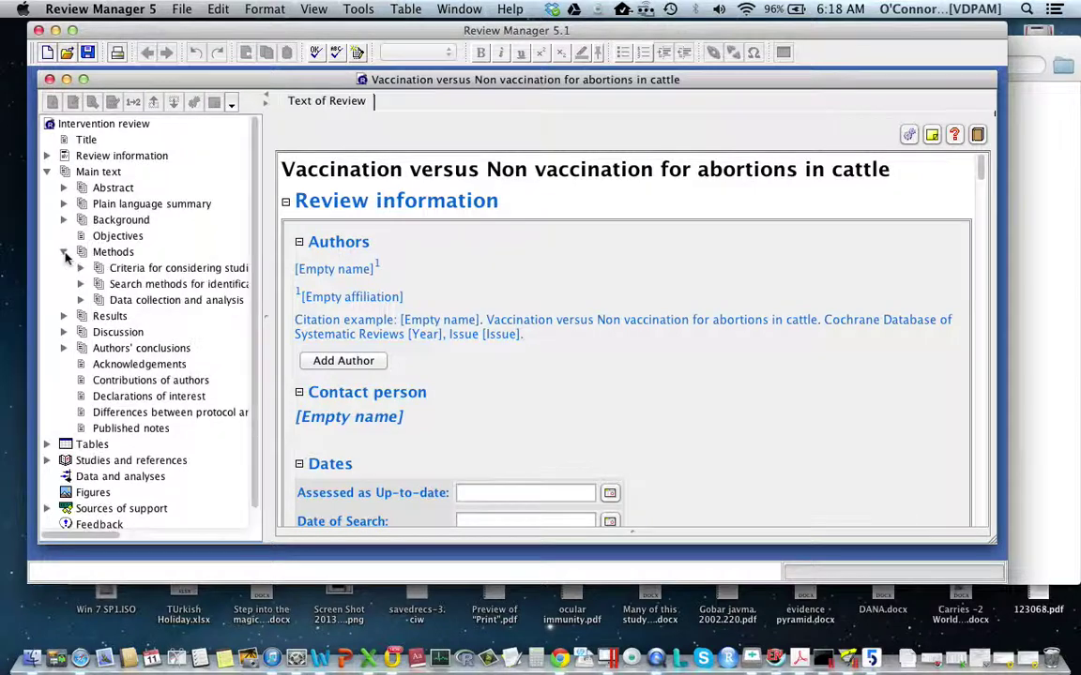
# - Step through Criteria, Search methods and Data collection and analysis, ending at Data and analyses
pyautogui.click(158, 270)
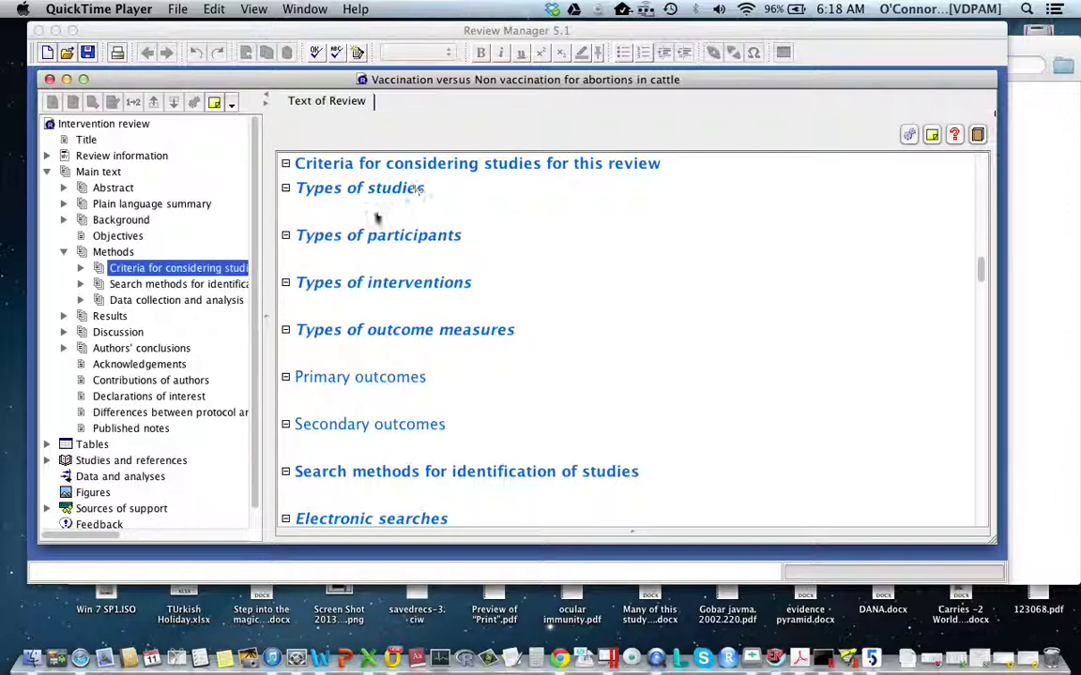
pyautogui.click(224, 292)
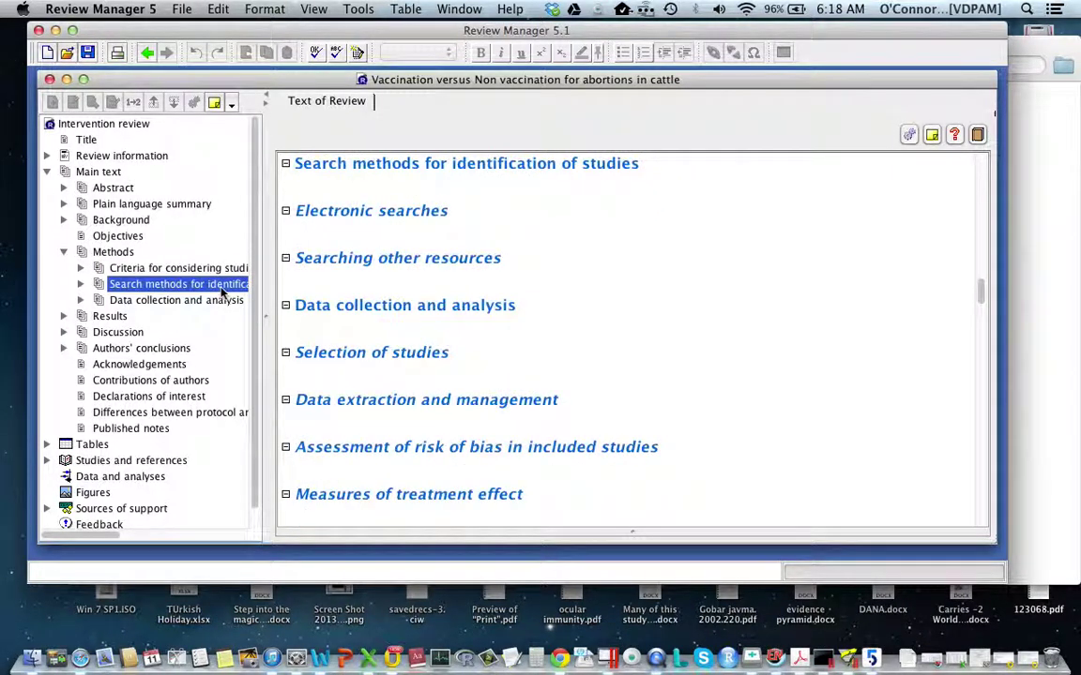
pyautogui.click(219, 302)
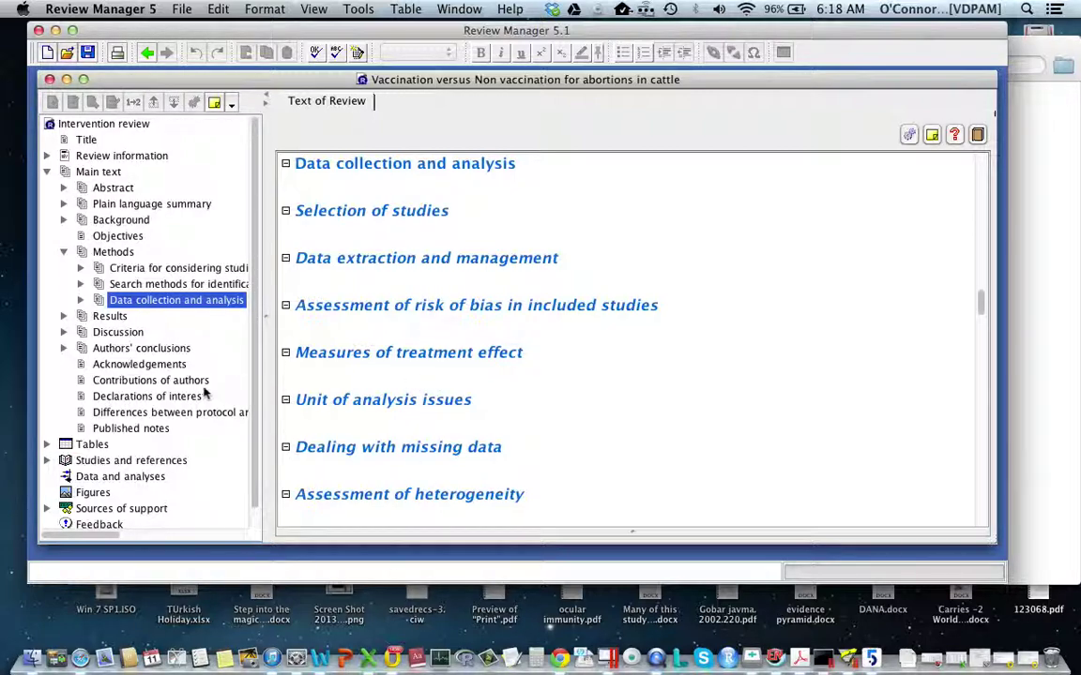
pyautogui.scroll(-2, 204, 393)
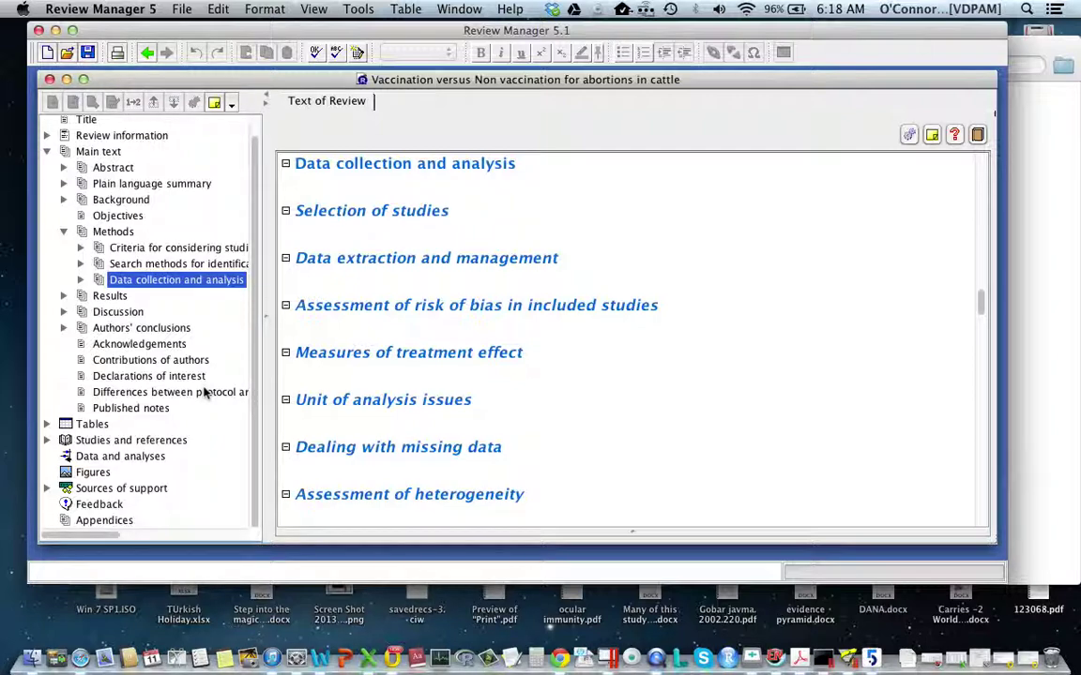
pyautogui.click(115, 458)
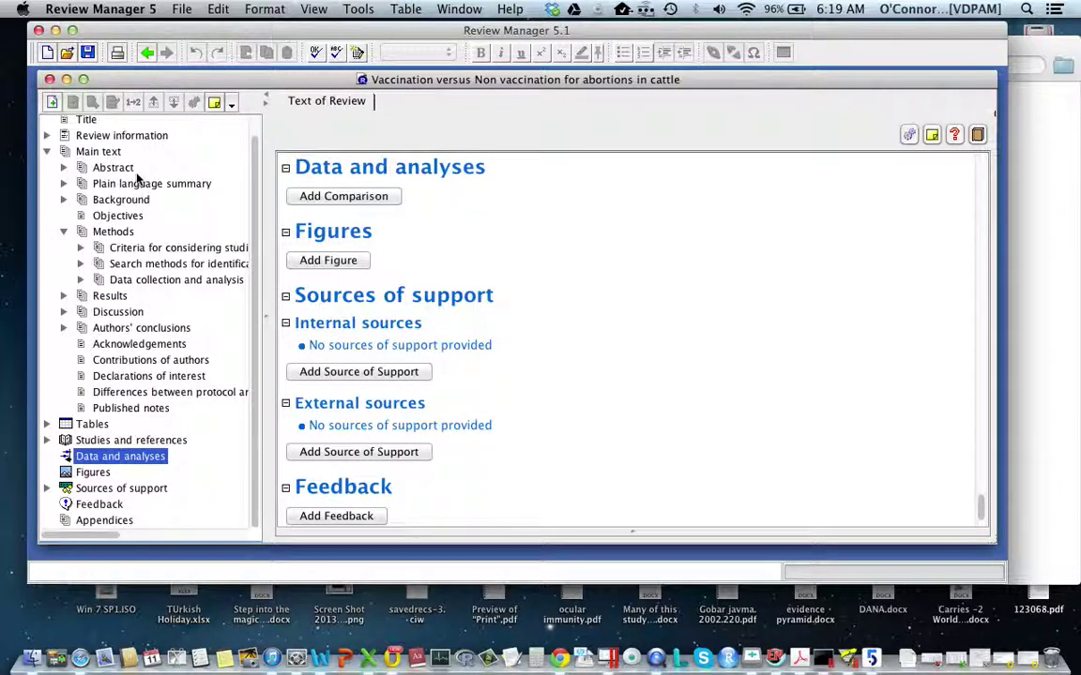
# - Open the Brucelosis vaccination review from Recent Files and view its Data and analyses
pyautogui.click(182, 11)
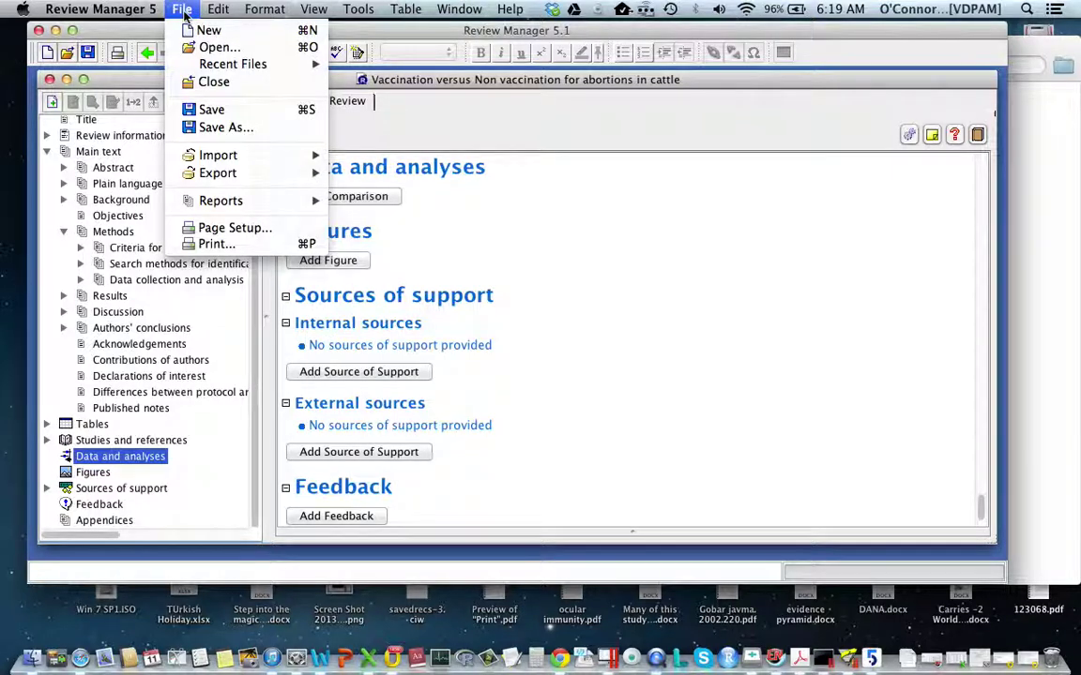
pyautogui.moveTo(214, 64)
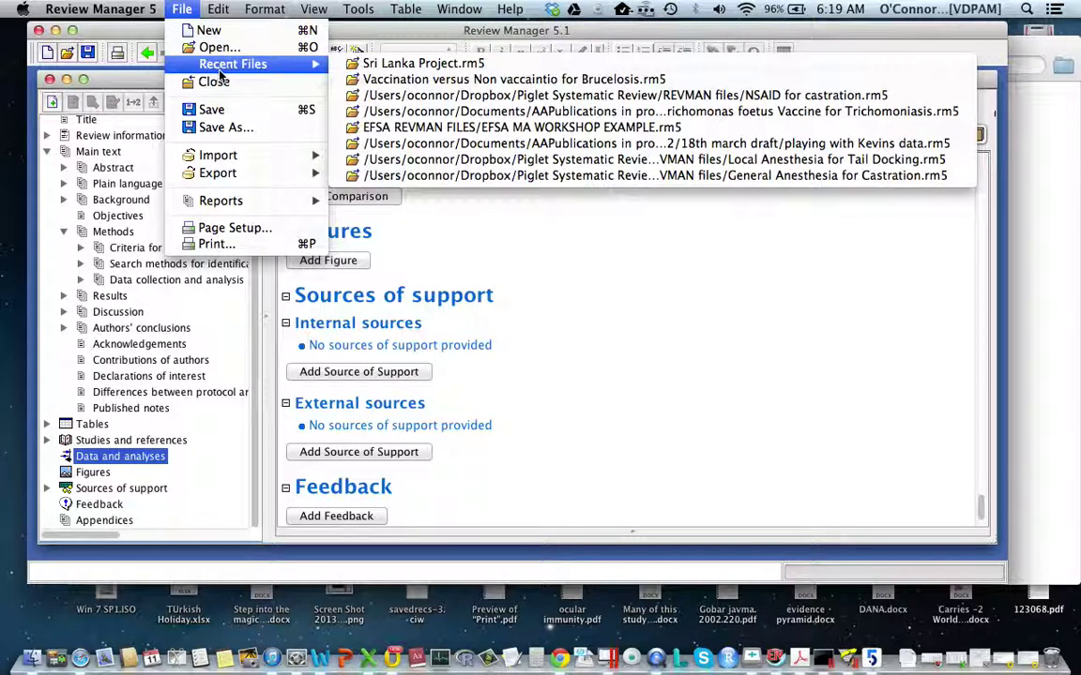
pyautogui.click(474, 81)
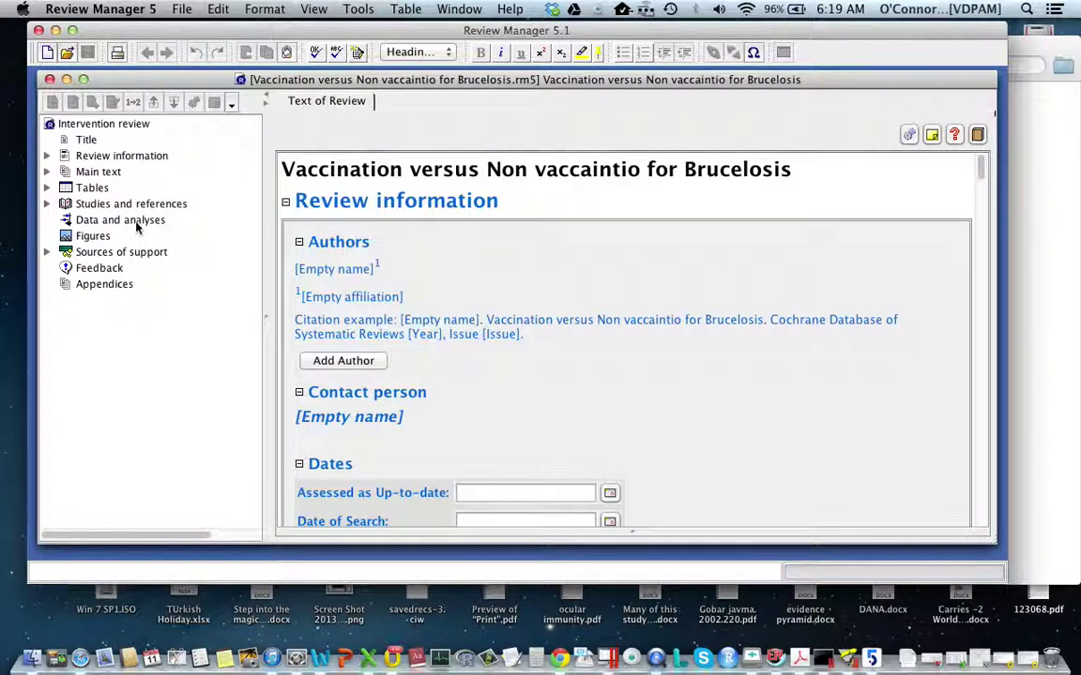
pyautogui.click(136, 225)
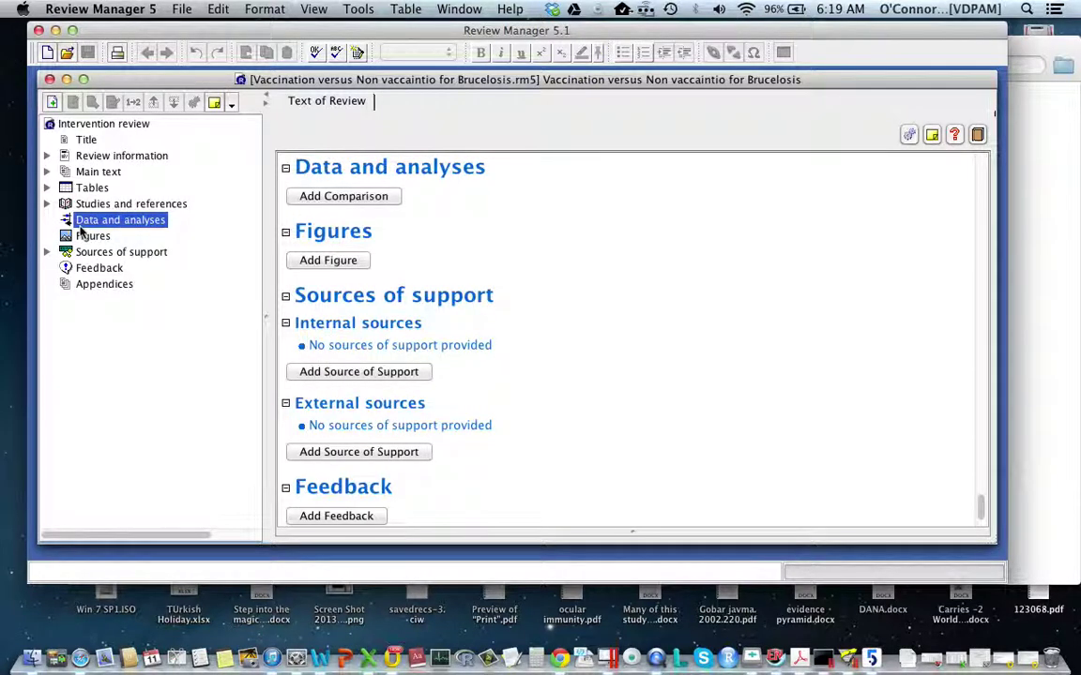
# - Open Sri Lanka Project.rm5 from Recent Files and jump to its Data and analyses section
pyautogui.click(181, 10)
pyautogui.moveTo(214, 62)
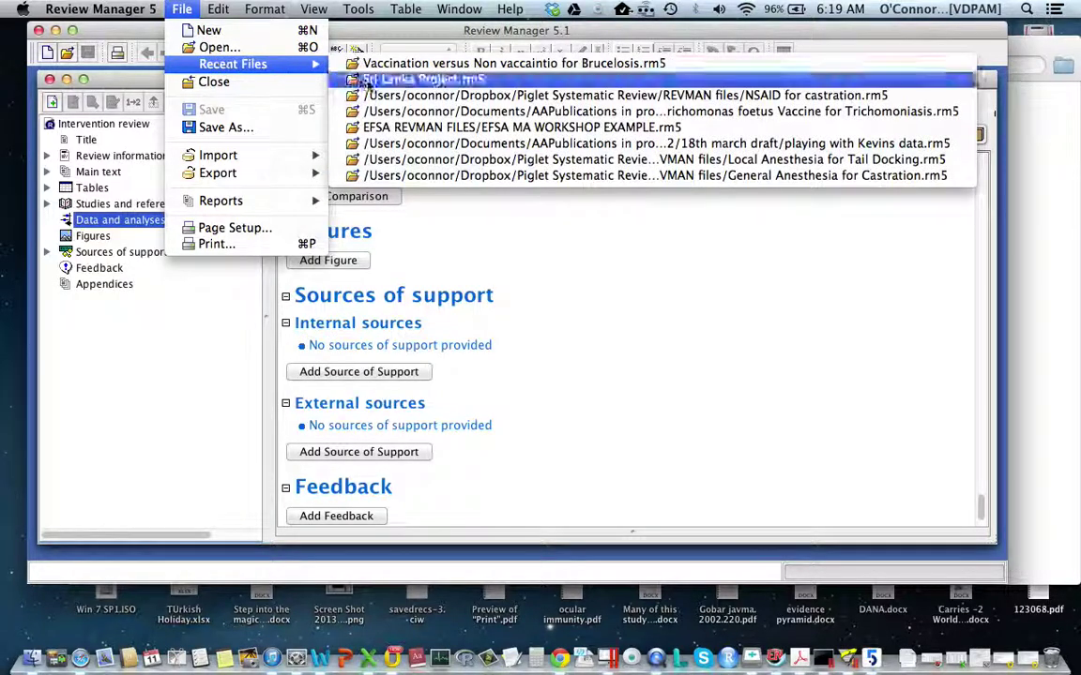
pyautogui.click(399, 74)
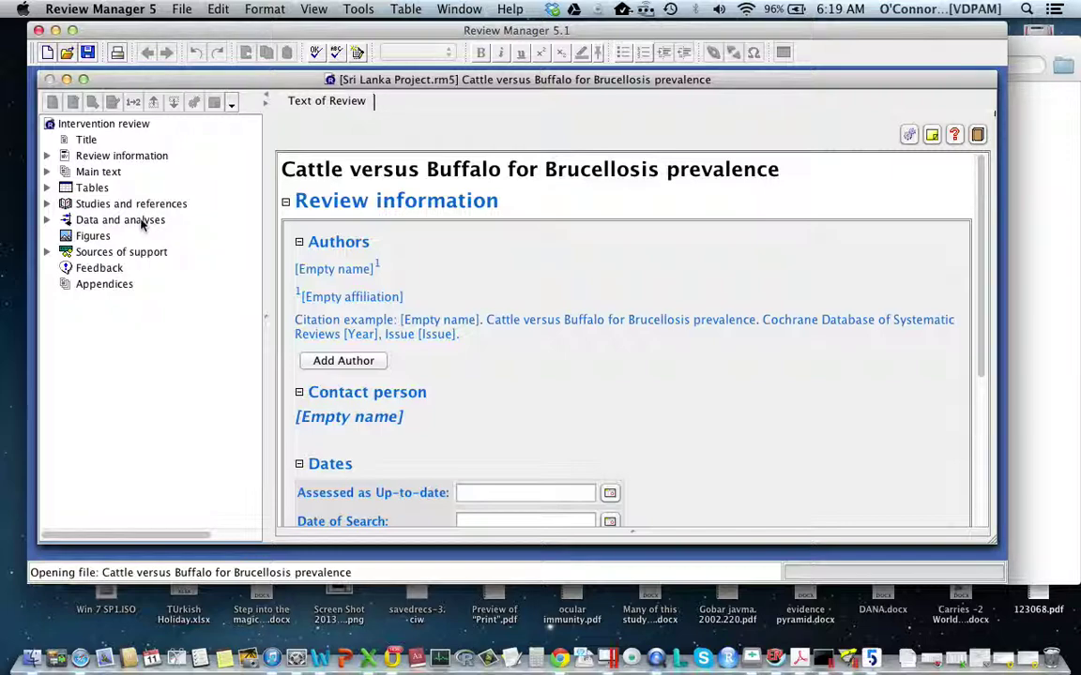
pyautogui.click(143, 223)
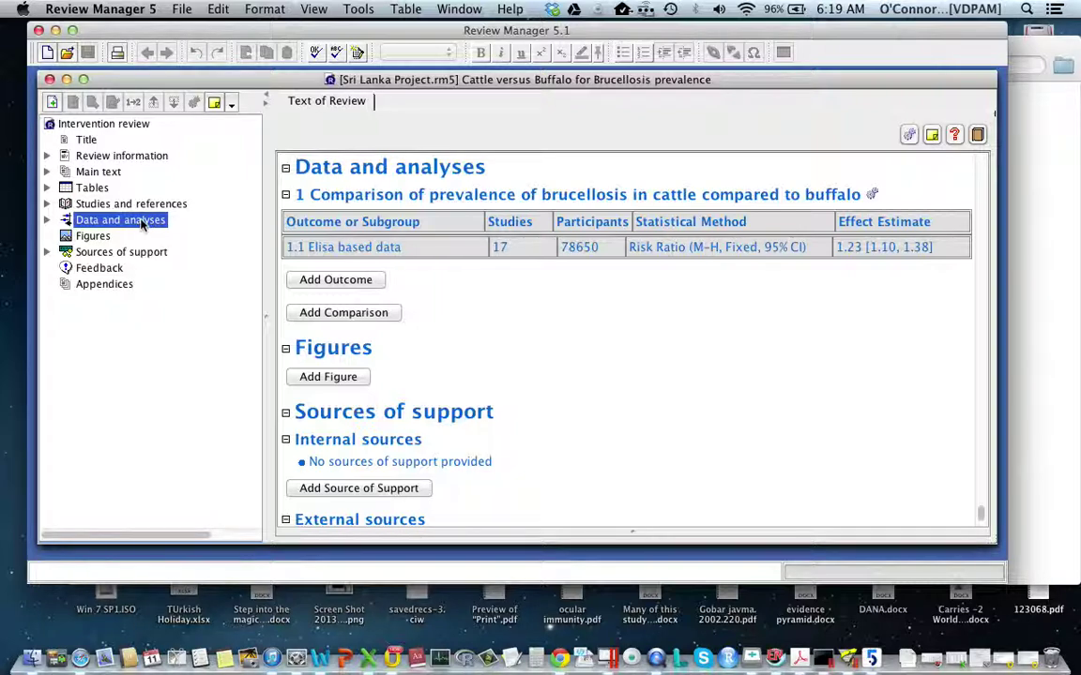
# - Expand Data and analyses and the cattle-versus-buffalo comparison to reveal 1.1 Elisa based data
pyautogui.click(343, 247)
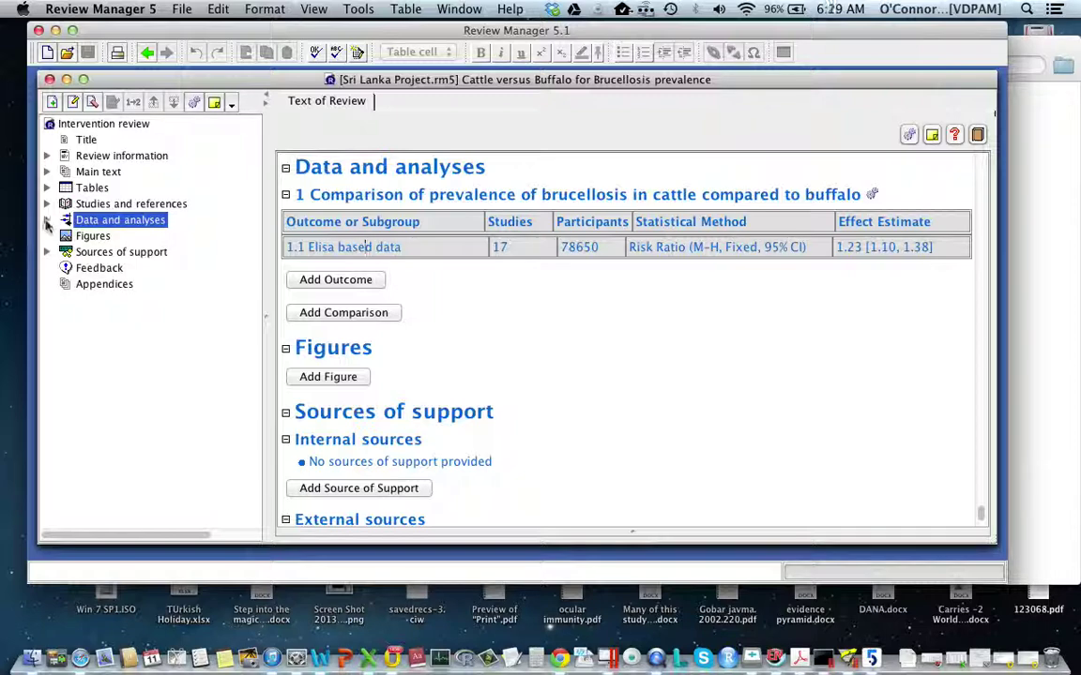
pyautogui.click(47, 220)
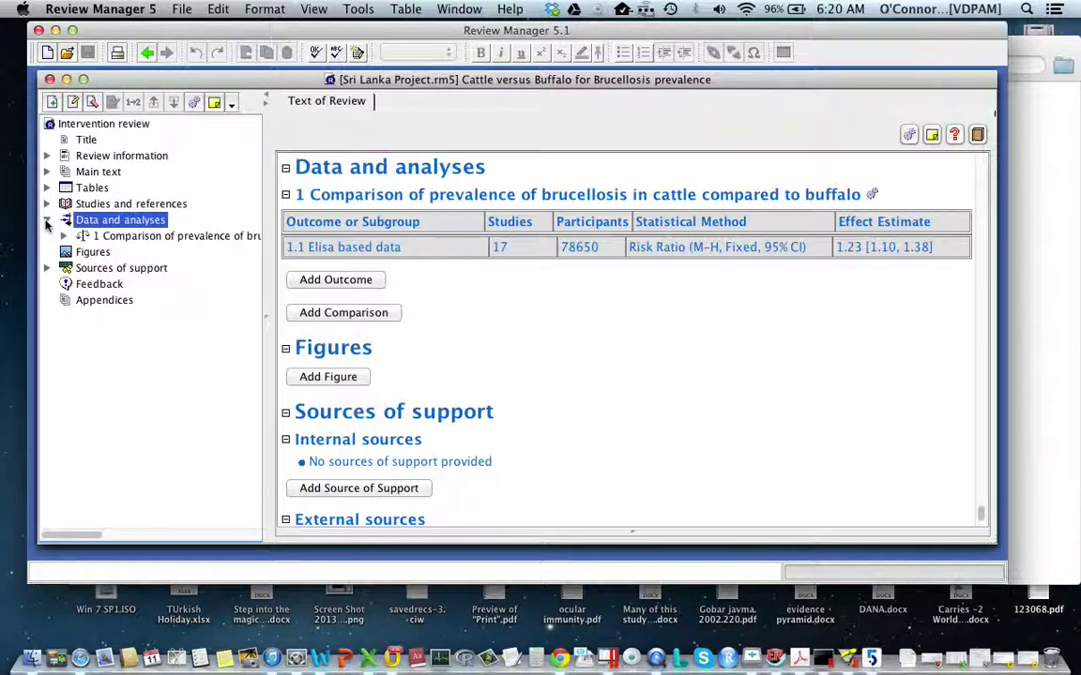
pyautogui.click(149, 239)
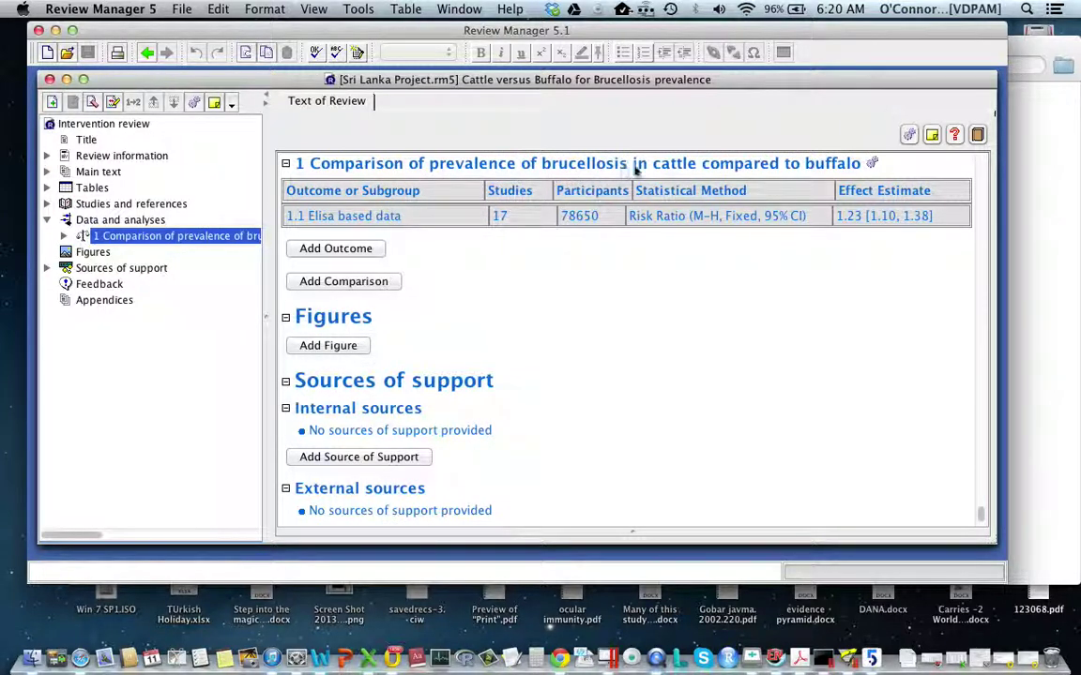
pyautogui.click(64, 237)
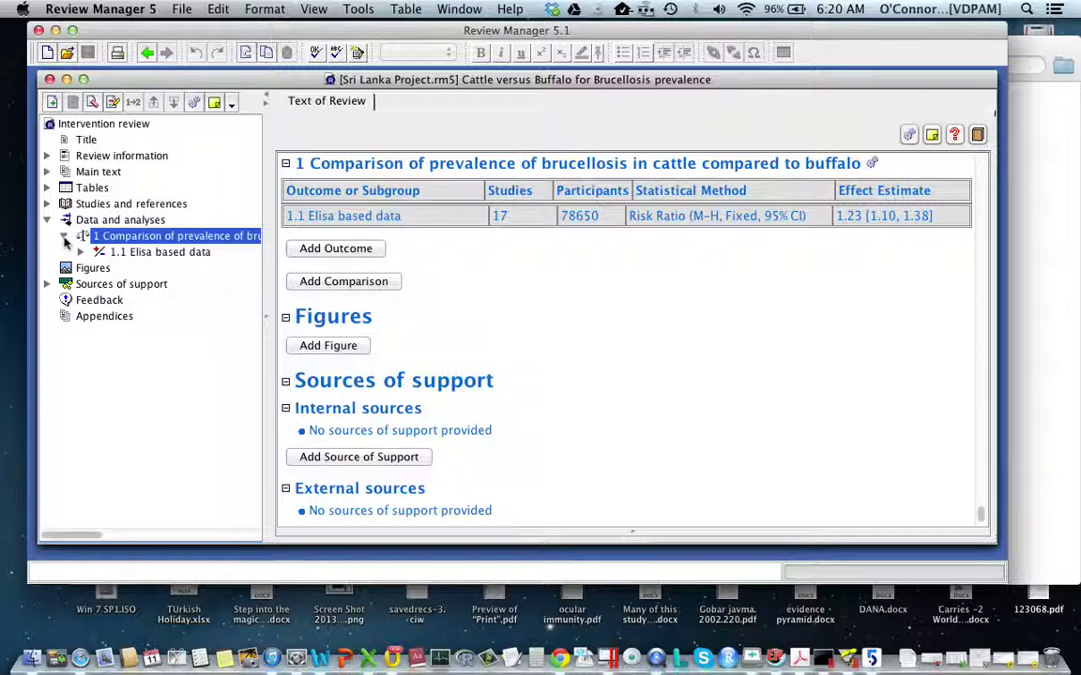
# - Double-click 1.1 Elisa based data to list studies 1 through 17
pyautogui.click(161, 253)
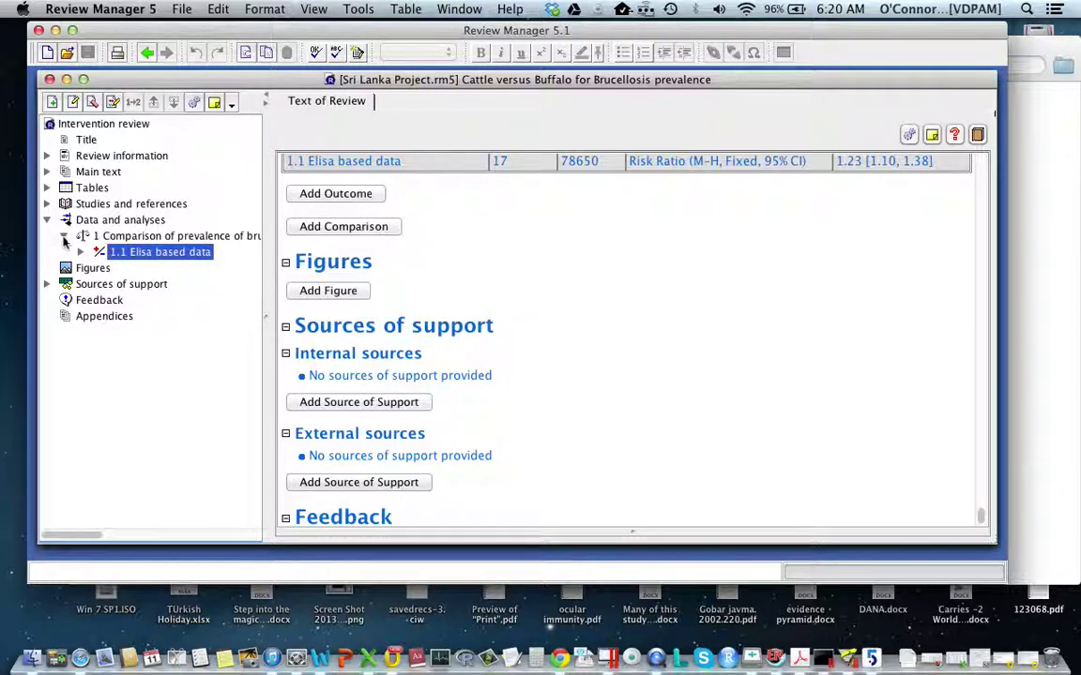
pyautogui.click(63, 237)
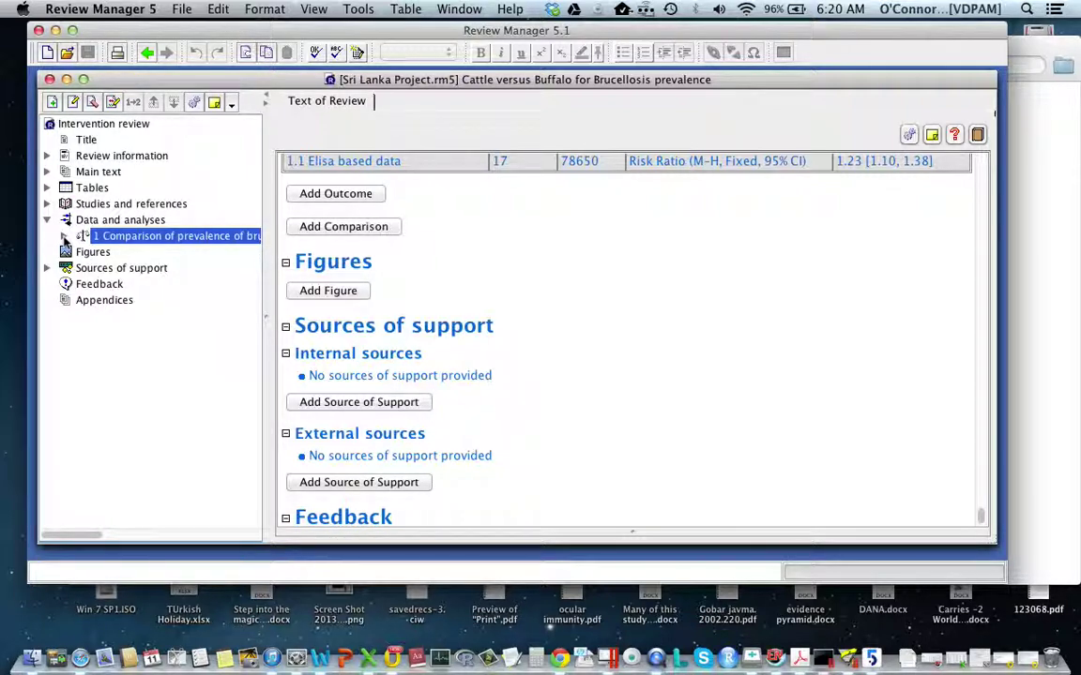
pyautogui.click(64, 236)
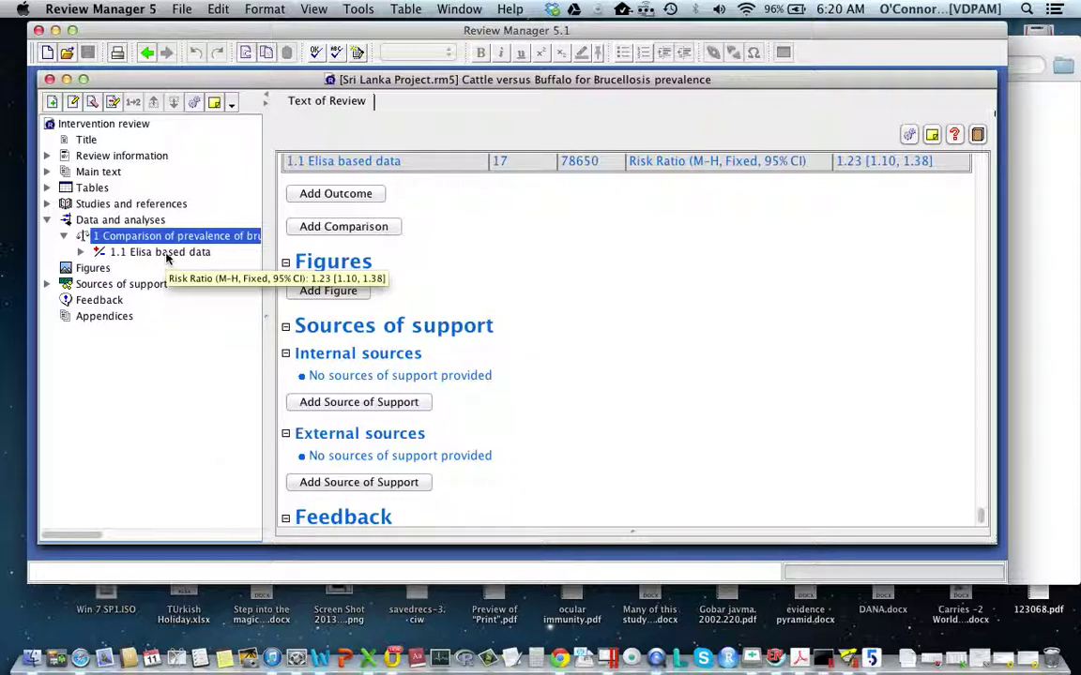
pyautogui.click(166, 253)
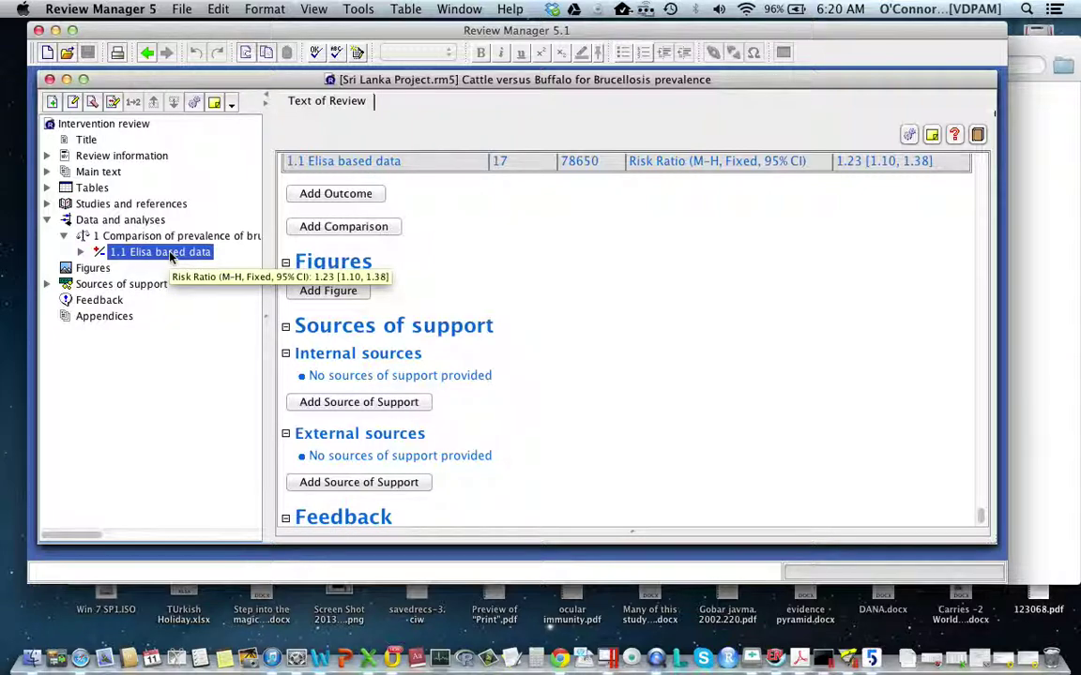
pyautogui.doubleClick(170, 254)
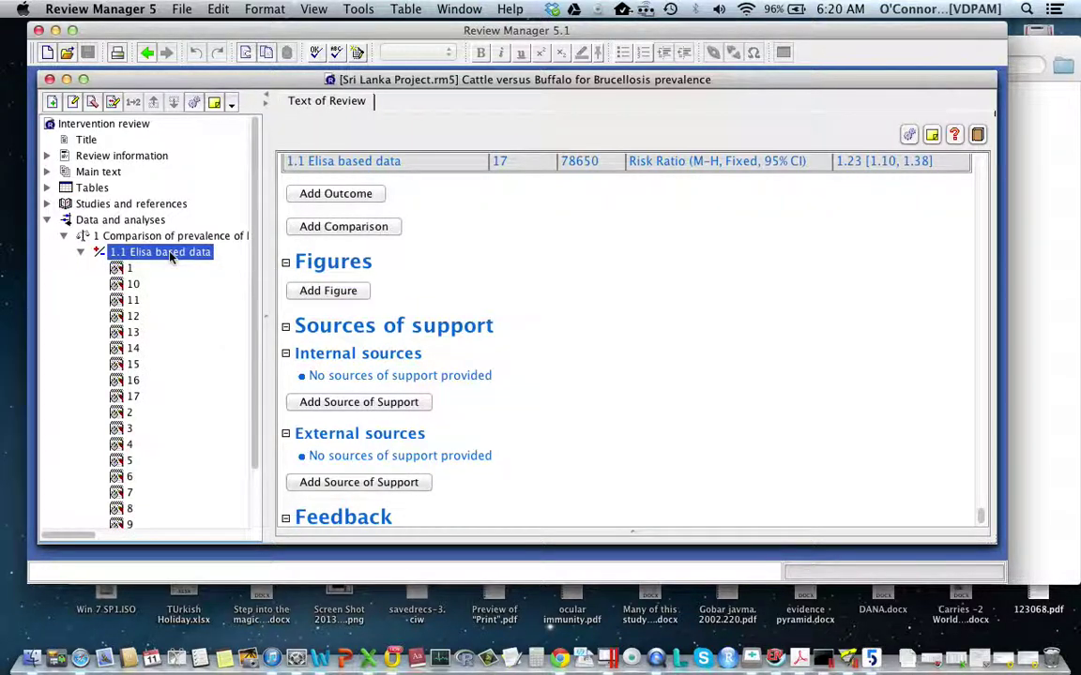